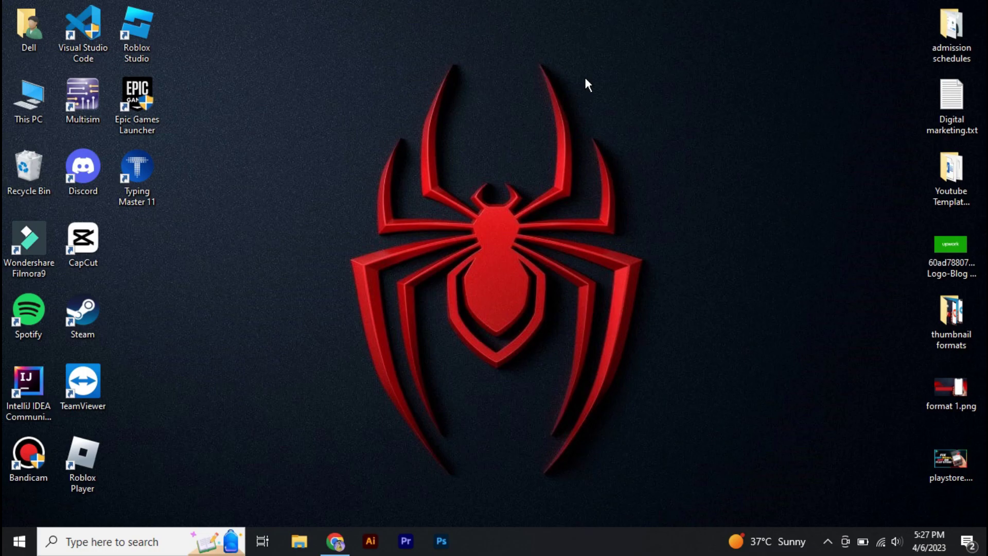
# - Download the pyautogui GitHub repository as the pyautogui-master.zip archive using Code > Download ZIP
pyautogui.click(335, 541)
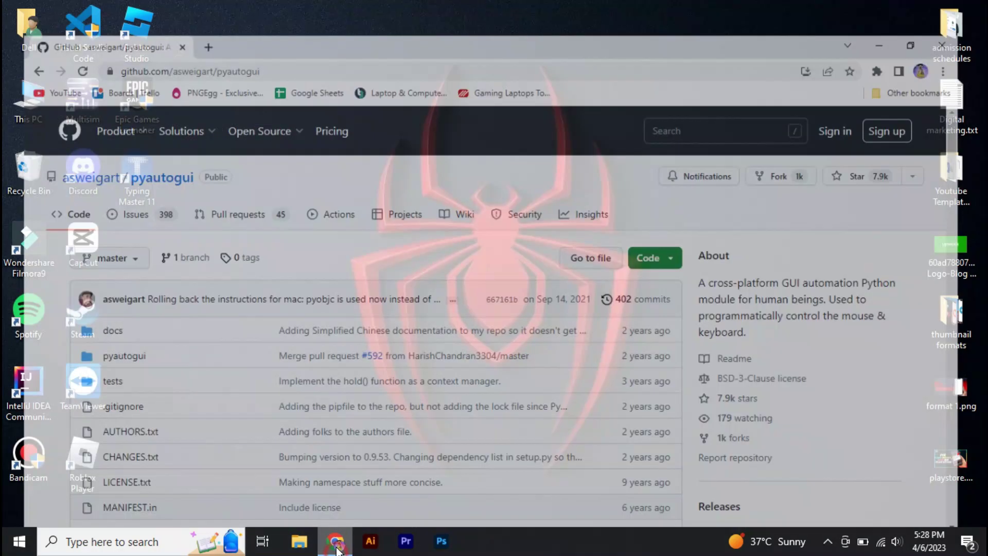
pyautogui.scroll(-1, 369, 317)
pyautogui.scroll(-3, 369, 317)
pyautogui.scroll(-3, 369, 316)
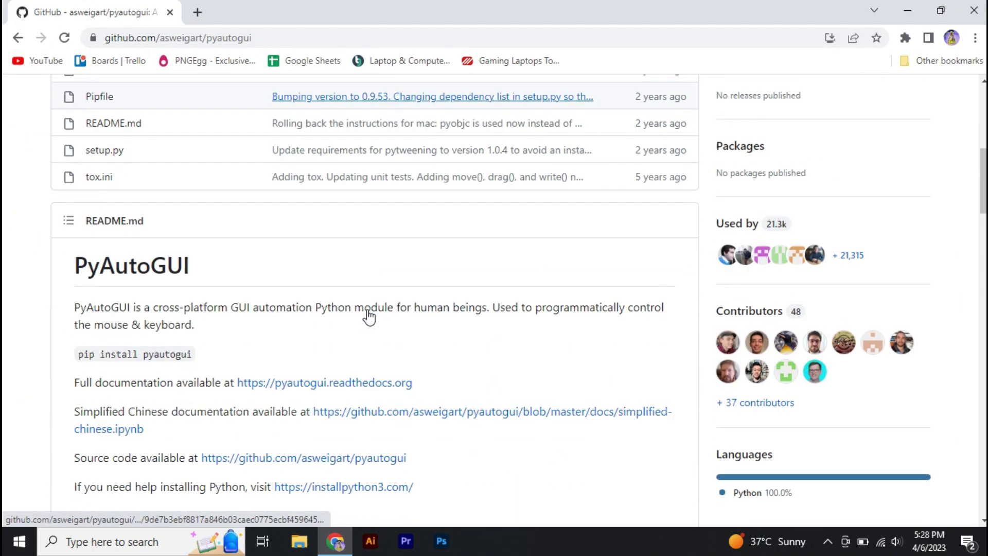
pyautogui.scroll(4, 369, 317)
pyautogui.scroll(2, 369, 317)
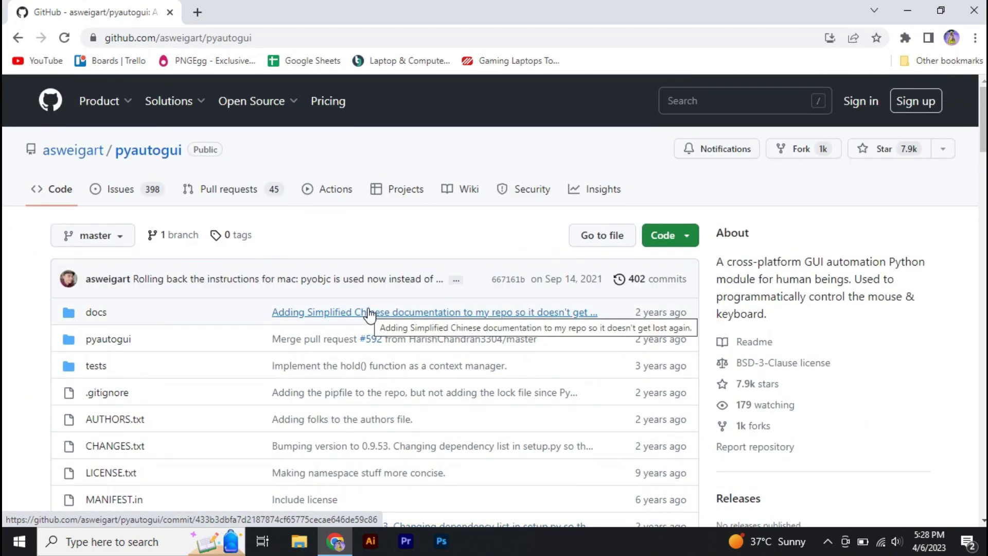
pyautogui.click(681, 241)
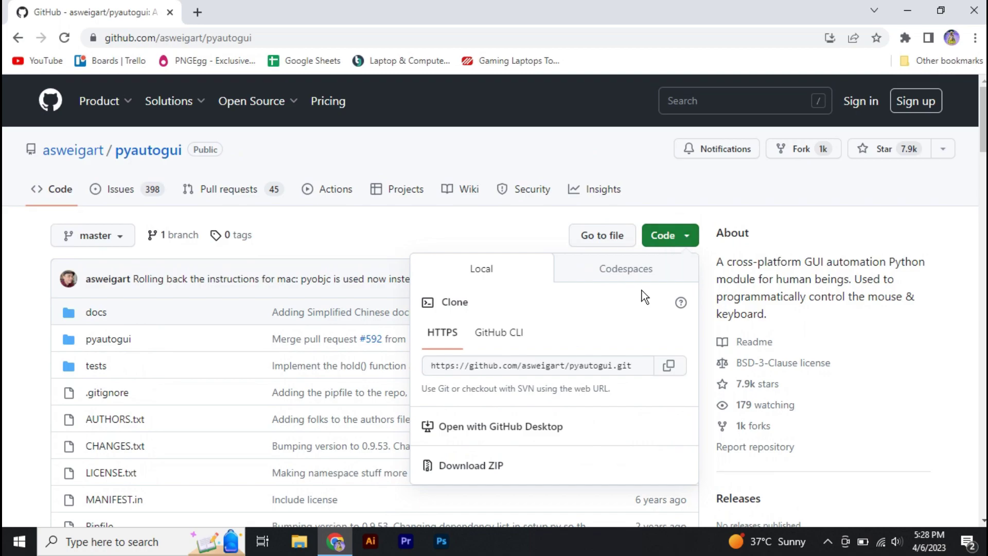
pyautogui.click(463, 469)
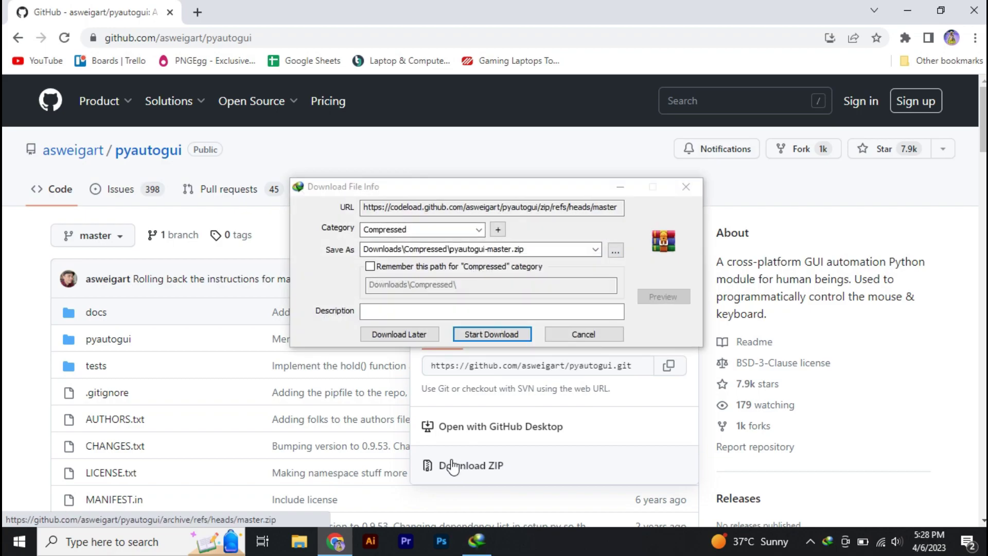
pyautogui.click(488, 335)
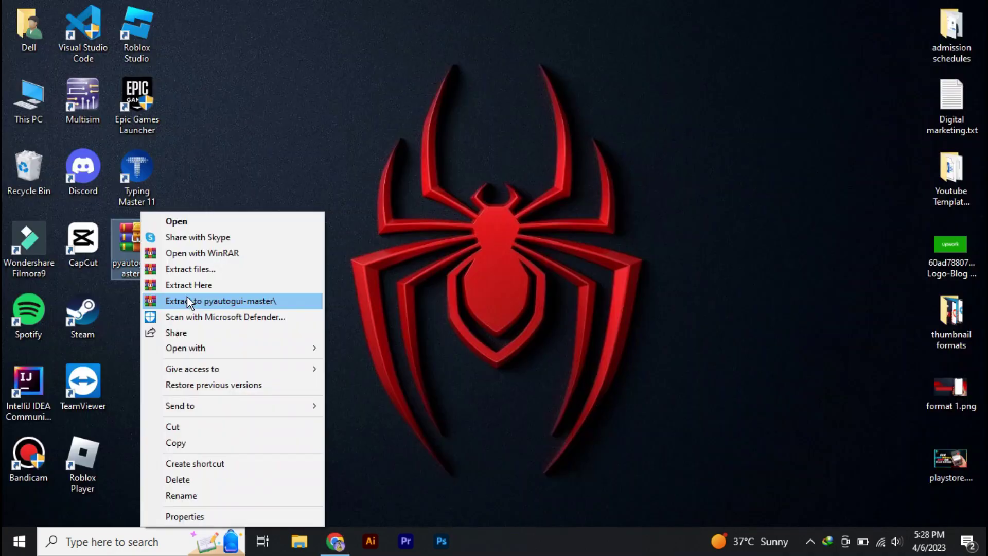
# - Extract pyautogui-master.zip, browse into its pyautogui package folder, then return to pyautogui-master
pyautogui.click(183, 301)
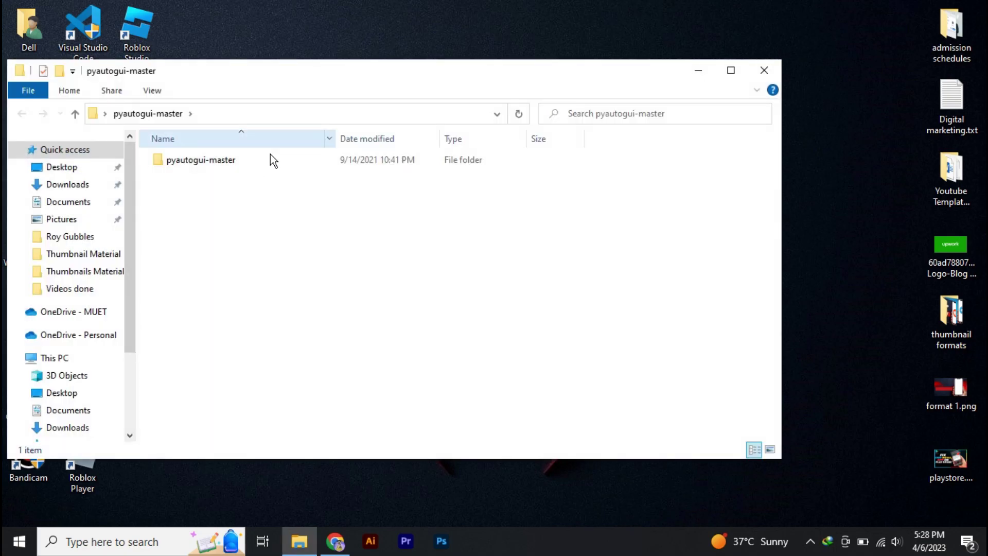
pyautogui.doubleClick(266, 159)
pyautogui.doubleClick(221, 175)
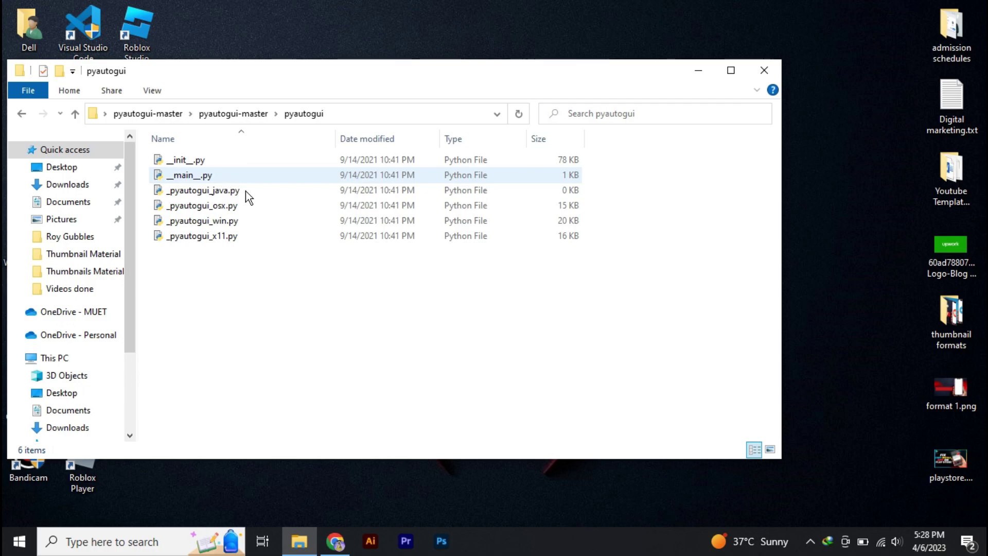
pyautogui.hotkey('alt', 'Left')
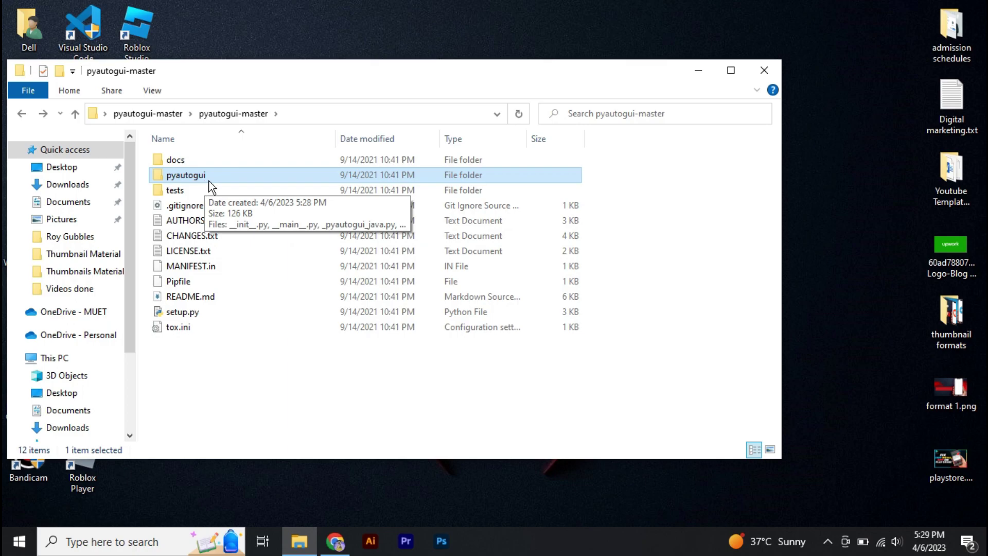
# - Launch Command Prompt and start Python 3.11.2 at its interactive prompt
pyautogui.click(132, 542)
pyautogui.write('cm')
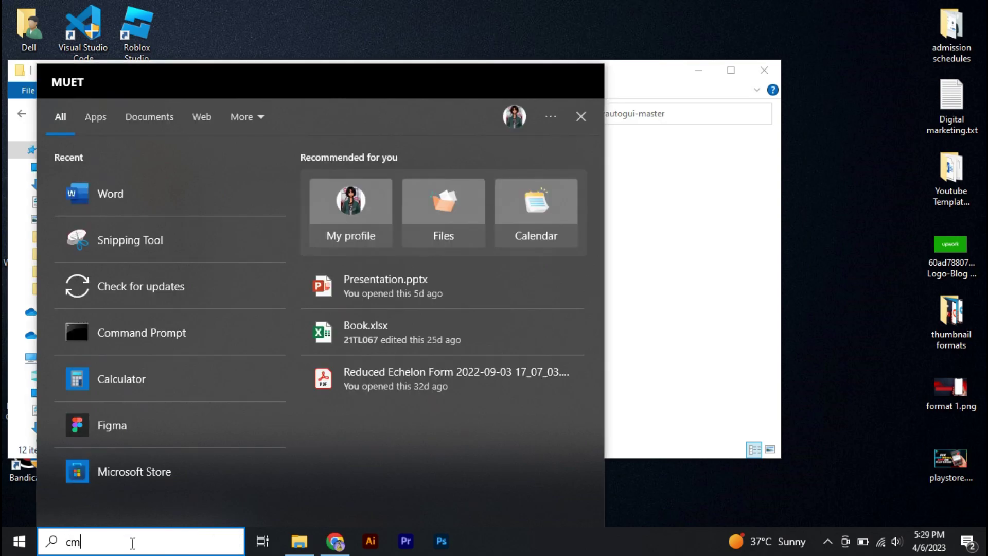
pyautogui.press('Return')
pyautogui.write('p')
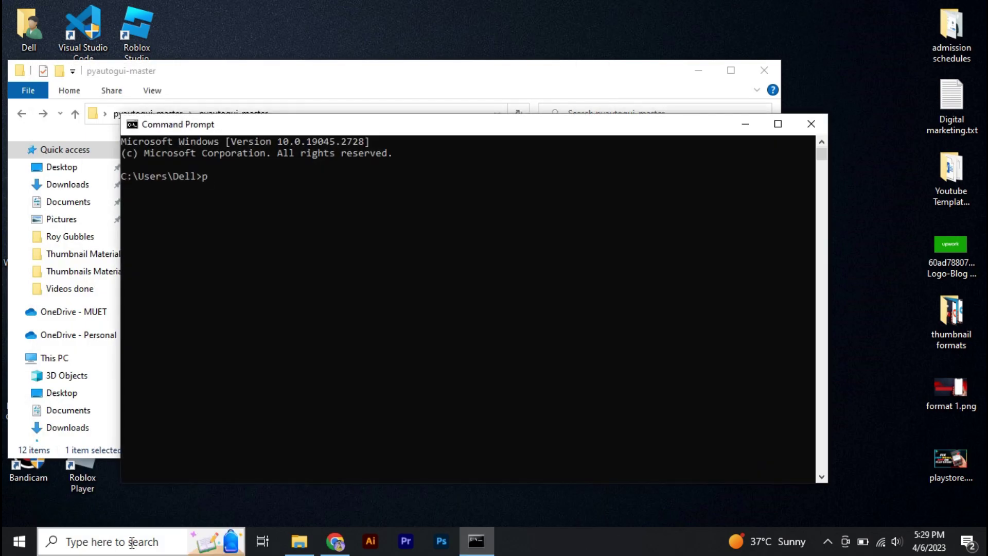
pyautogui.write('ython')
pyautogui.press('Return')
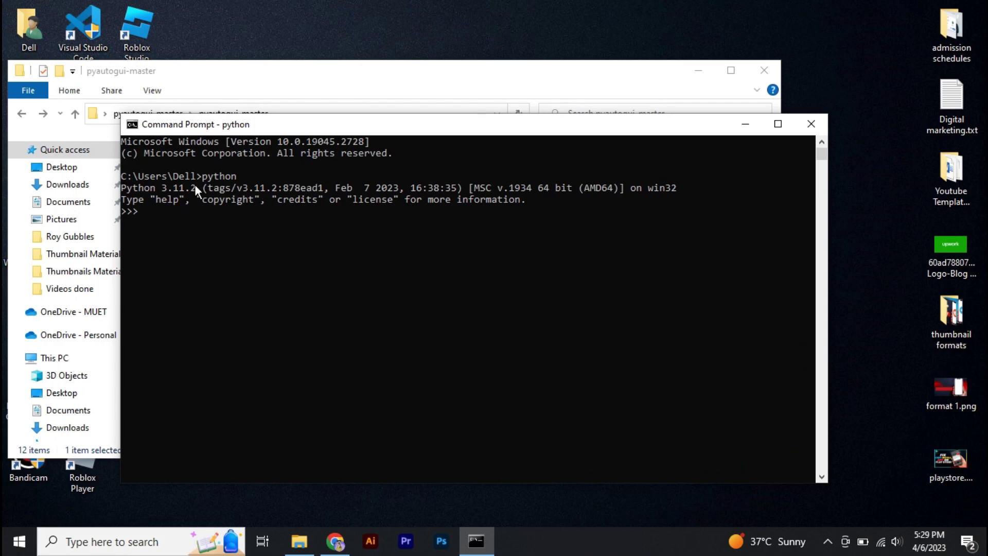
pyautogui.moveTo(195, 187); pyautogui.dragTo(163, 186)
# - Locate the Python 3.11 install through search and open Python311\Lib\site-packages in Explorer
pyautogui.click(143, 542)
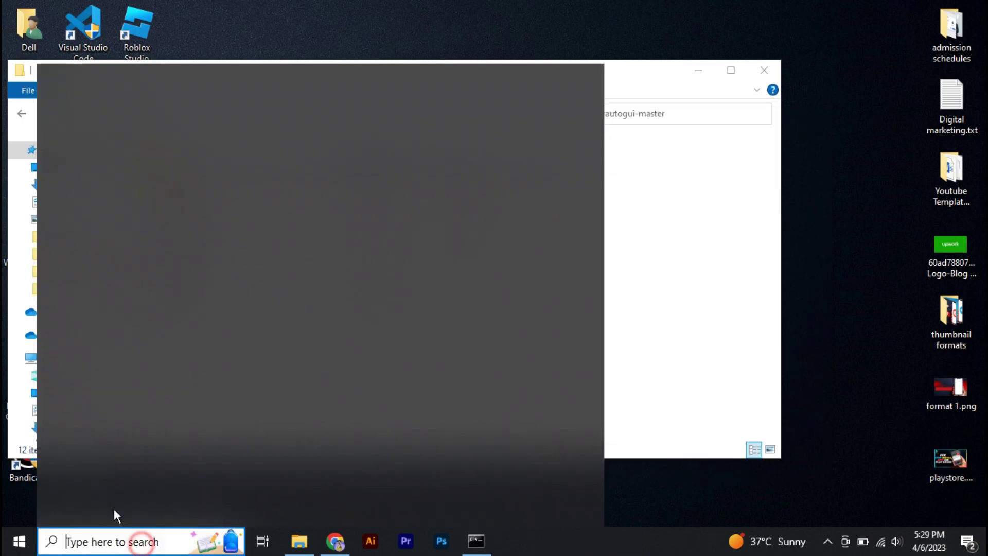
pyautogui.write('python')
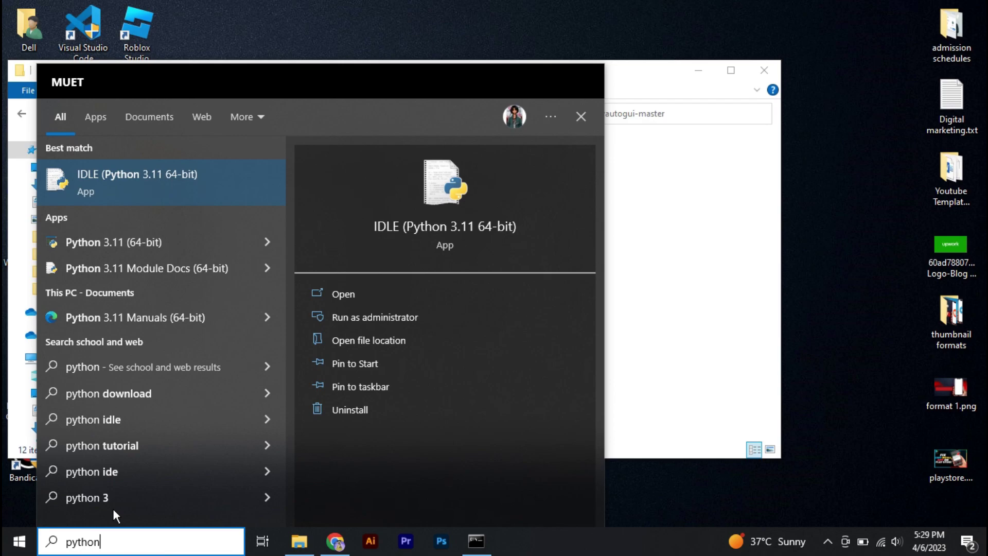
pyautogui.rightClick(216, 191)
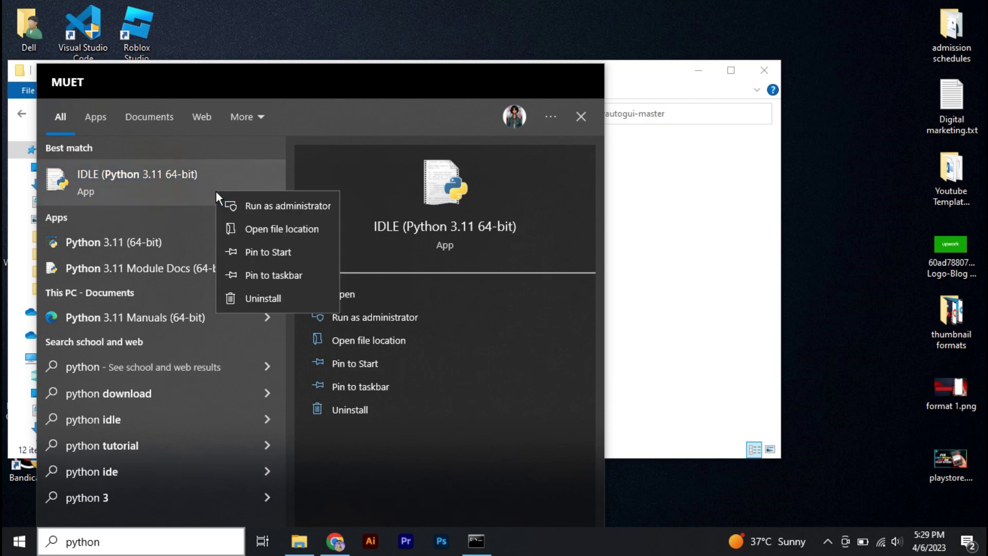
pyautogui.click(240, 230)
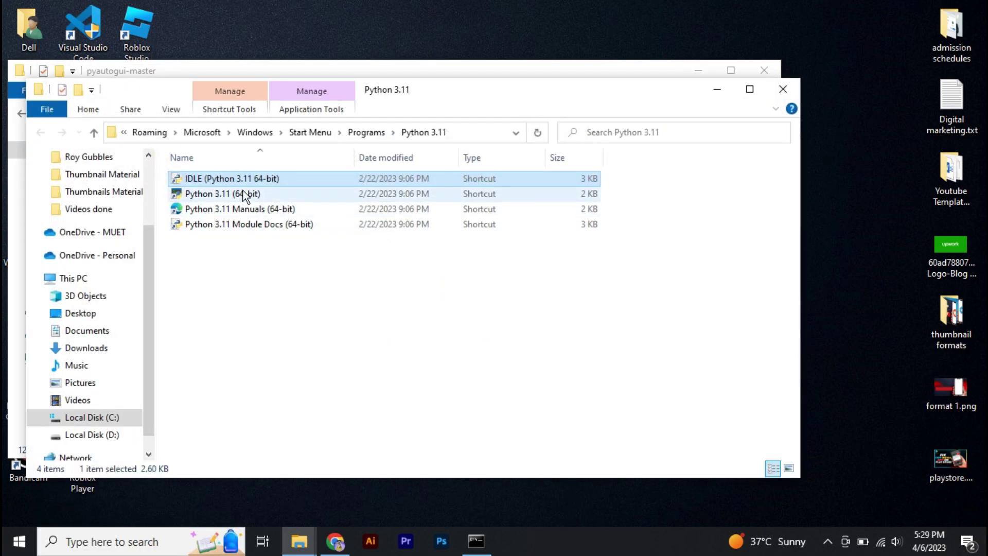
pyautogui.rightClick(244, 194)
pyautogui.click(274, 206)
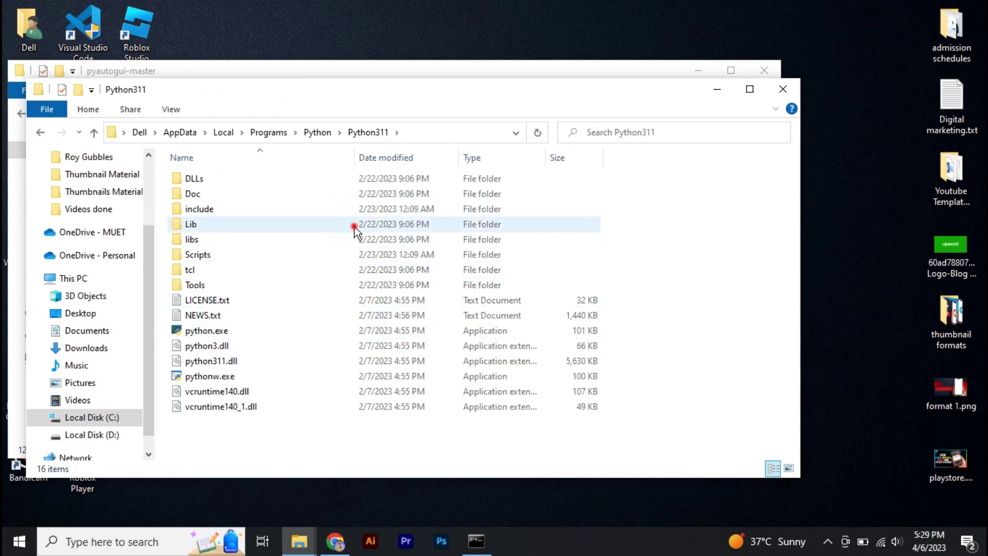
pyautogui.doubleClick(355, 226)
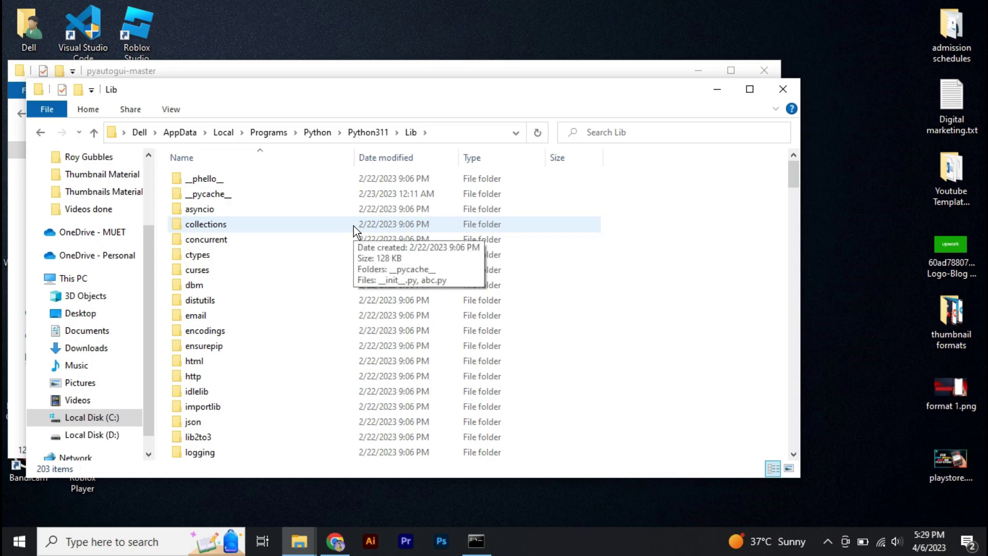
pyautogui.click(353, 227)
pyautogui.write('s')
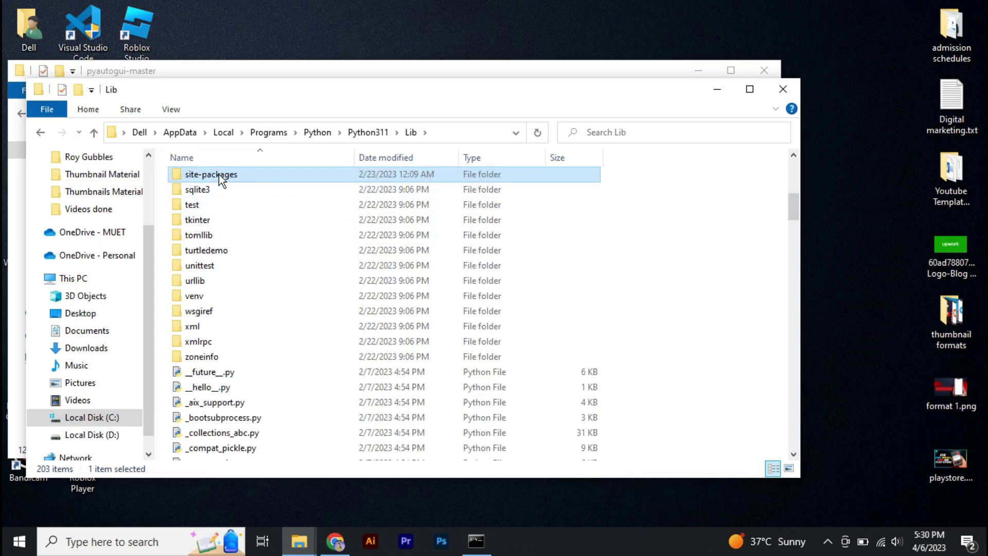
pyautogui.doubleClick(229, 177)
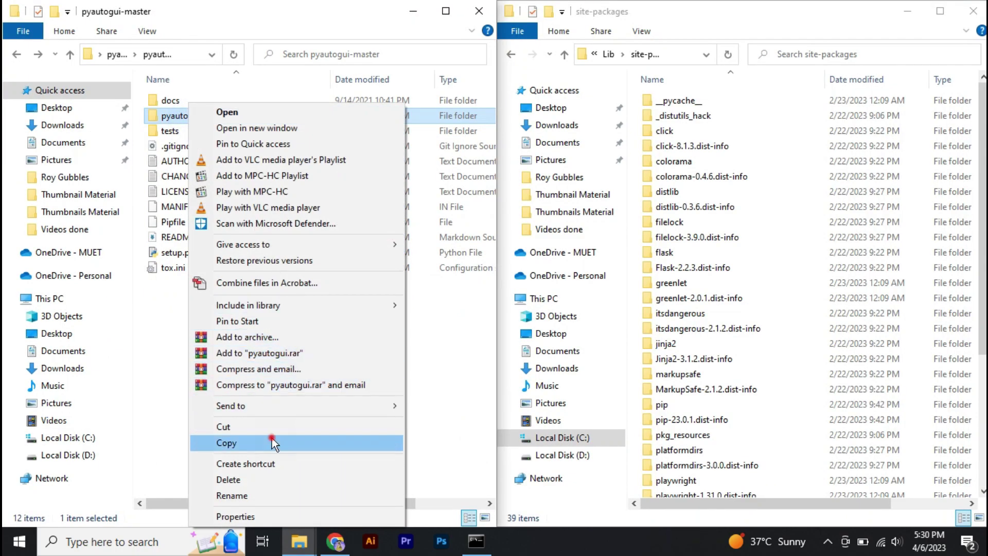
# - Copy the pyautogui folder into site-packages, then start Python in Command Prompt
pyautogui.click(273, 443)
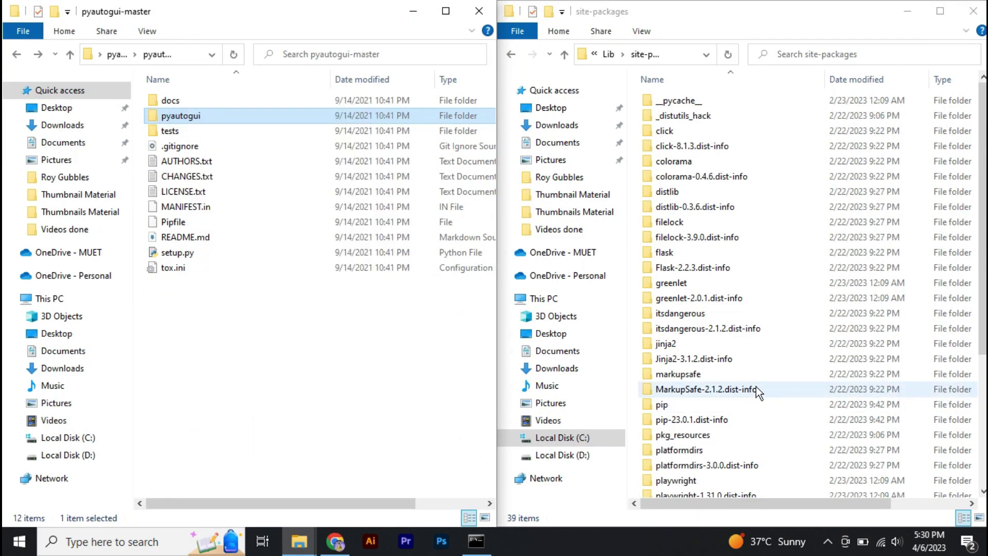
pyautogui.rightClick(636, 383)
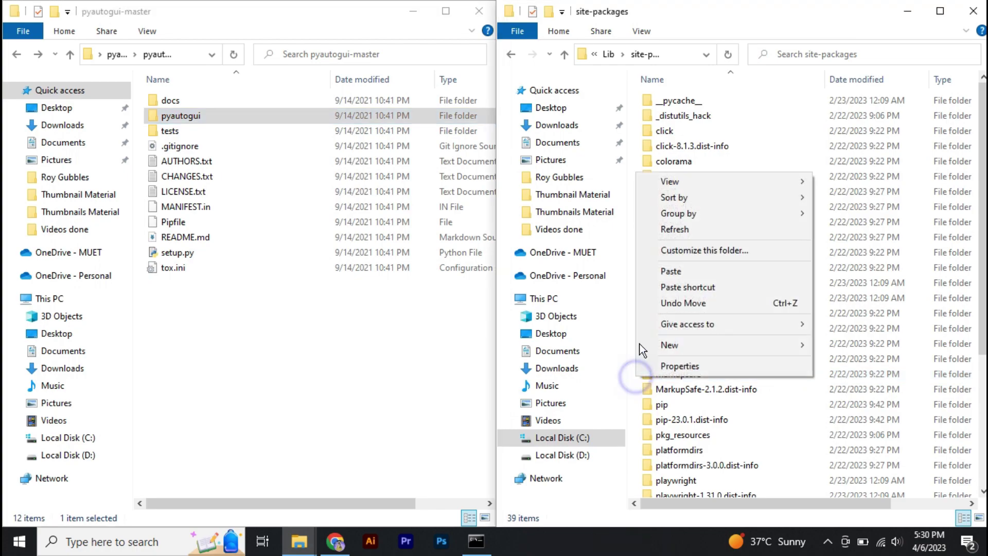
pyautogui.click(670, 271)
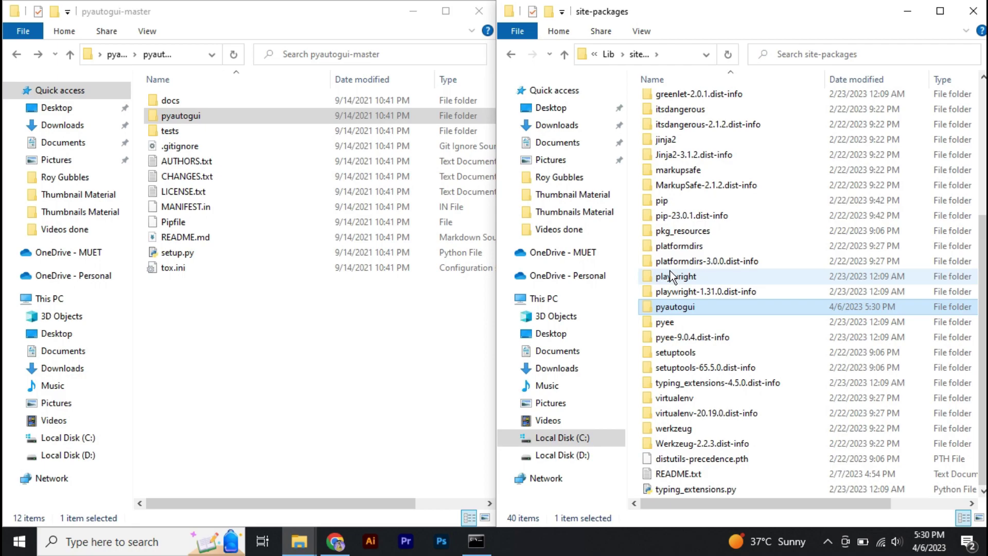
pyautogui.hotkey('alt', 'Tab')
pyautogui.press('Return')
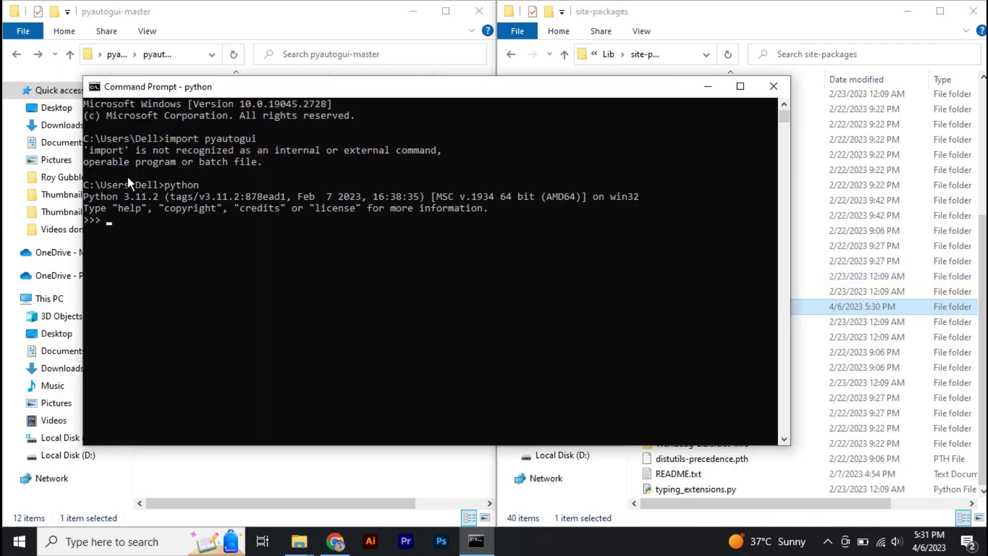
pyautogui.write('import')
pyautogui.write(' pyautogui')
# - Import pyautogui without errors, then restart Python 3.11.2 in a fresh Command Prompt
pyautogui.press('Return')
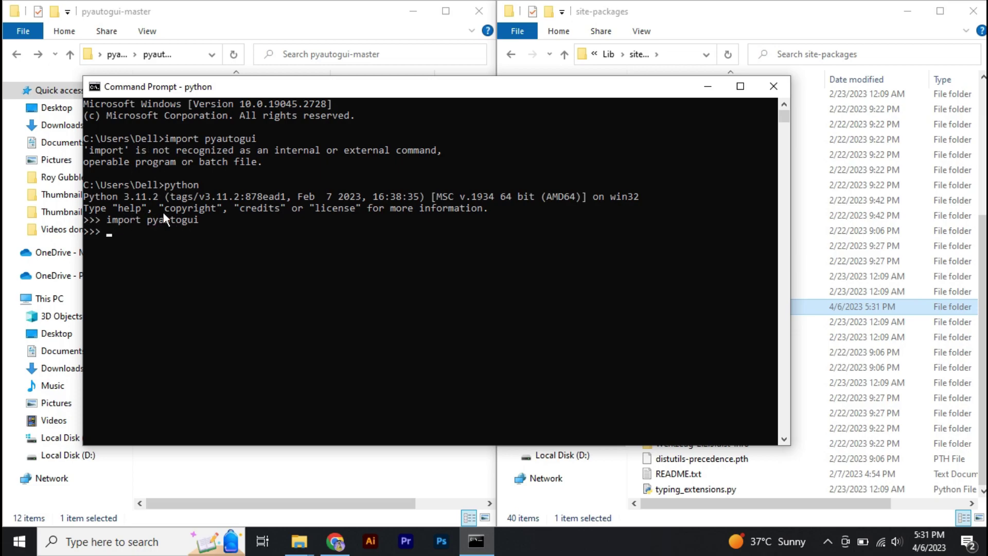
pyautogui.click(774, 86)
pyautogui.click(173, 544)
pyautogui.write('cmd')
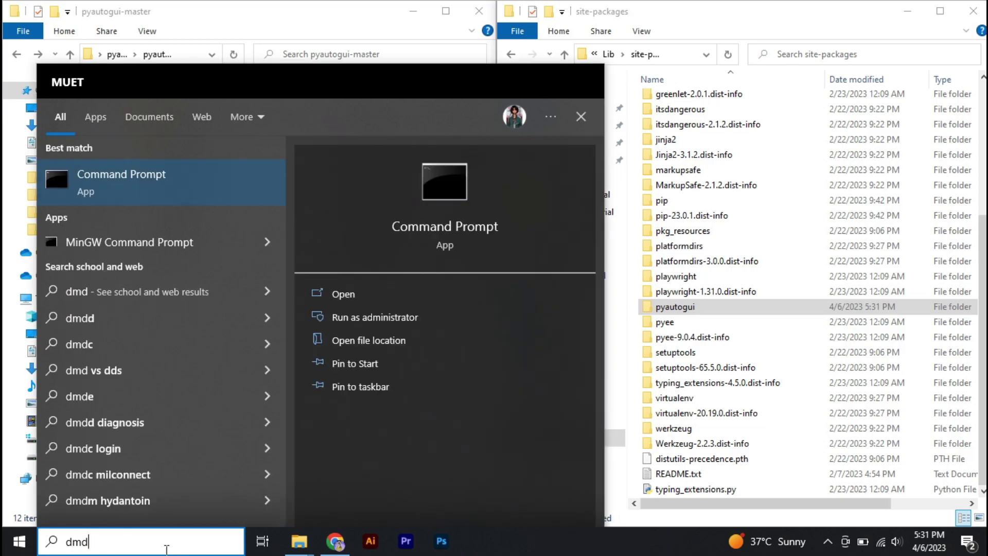
pyautogui.press('Return')
pyautogui.write('py')
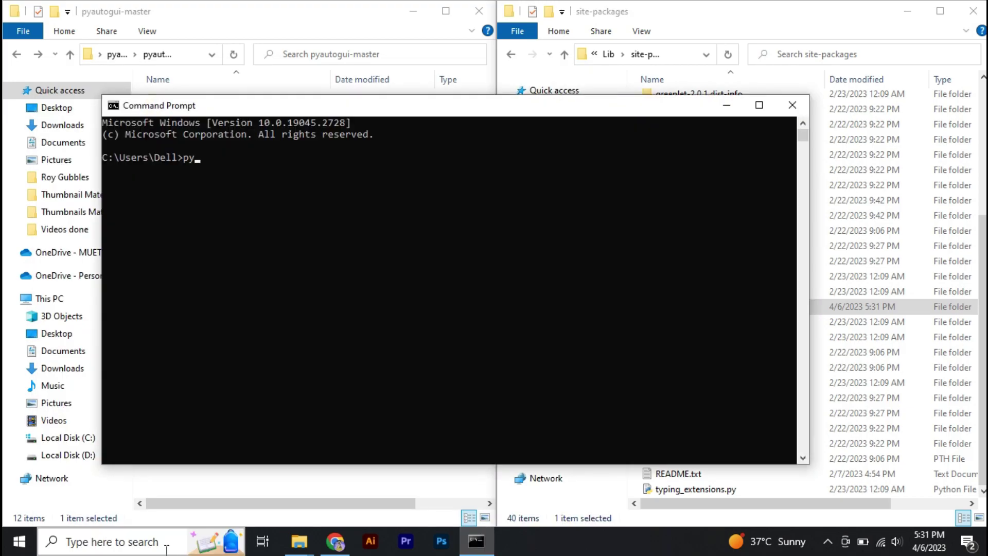
pyautogui.write('thi')
pyautogui.press('BackSpace')
pyautogui.write('o')
pyautogui.write('n')
pyautogui.press('Return')
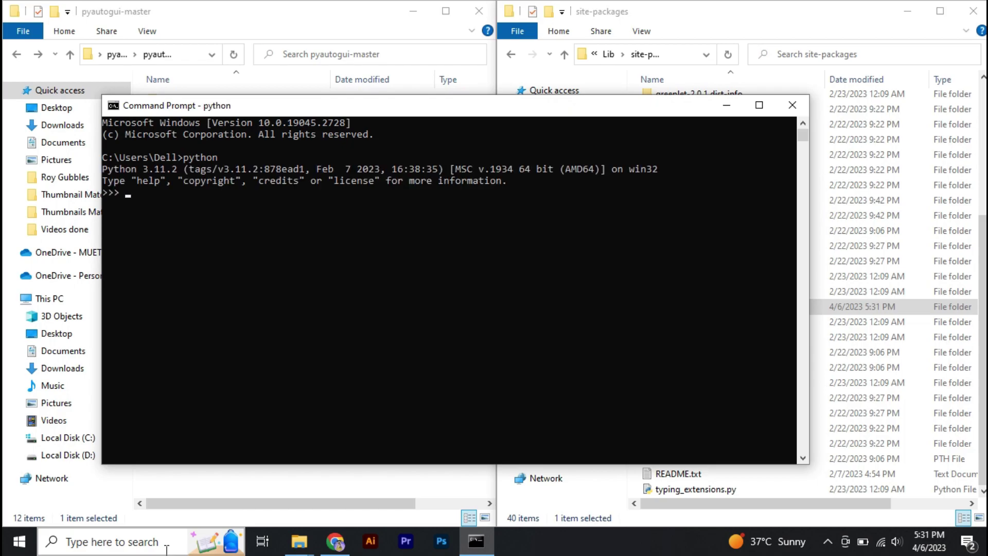